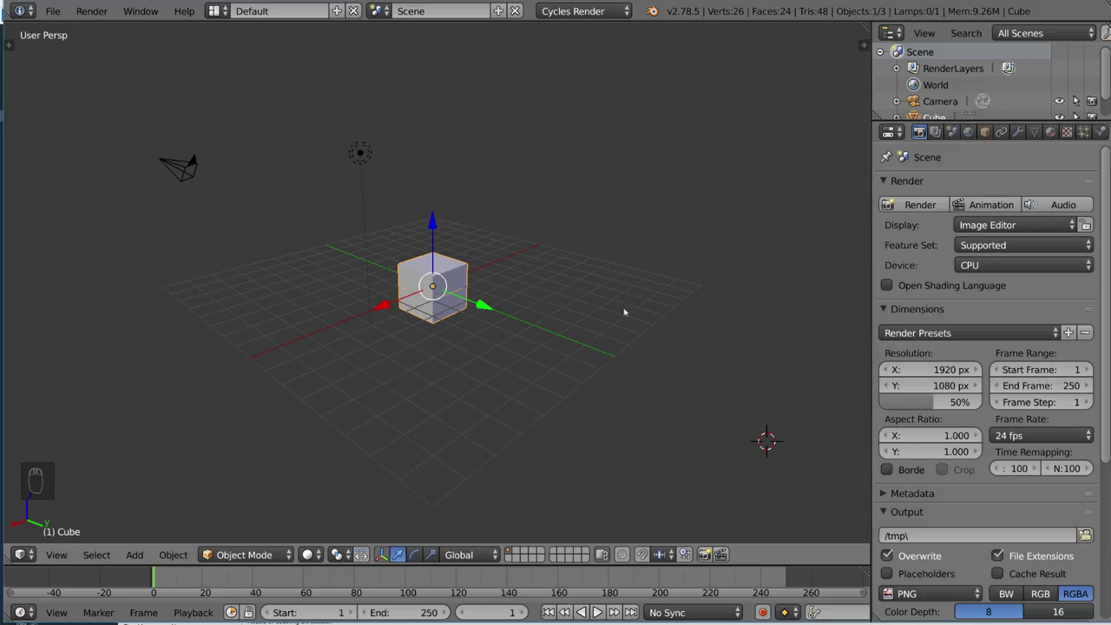
Step: Enter Edit Mode on the cube and Alt+right-click to select a single vertical edge loop
{"action": "scroll", "coordinate": [492, 352], "scroll_direction": "up", "scroll_amount": 6}
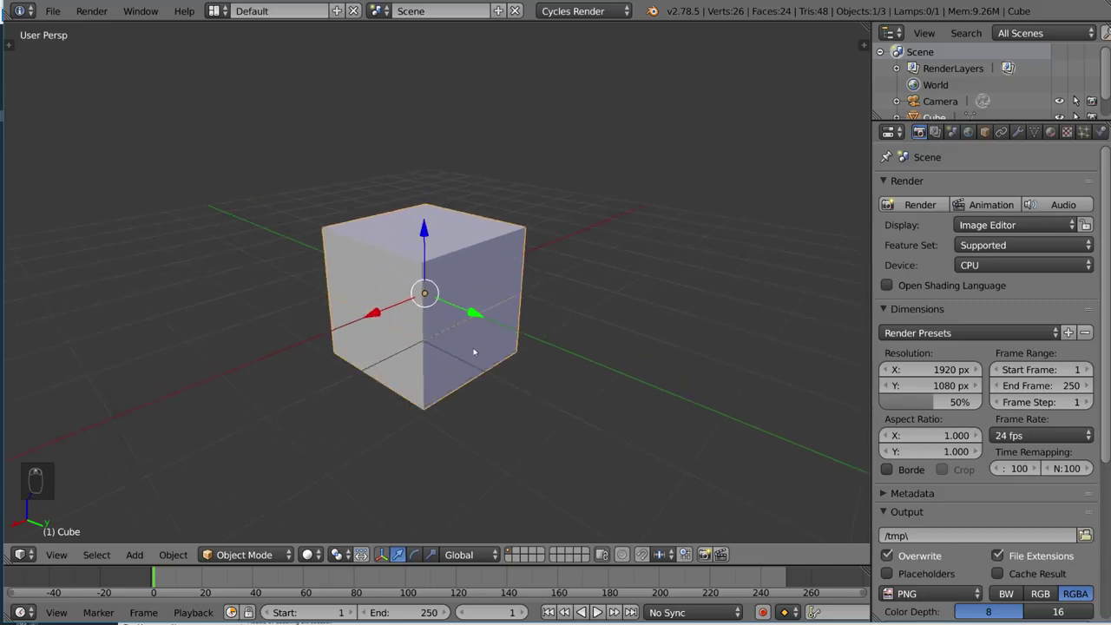
{"action": "key", "text": "Tab"}
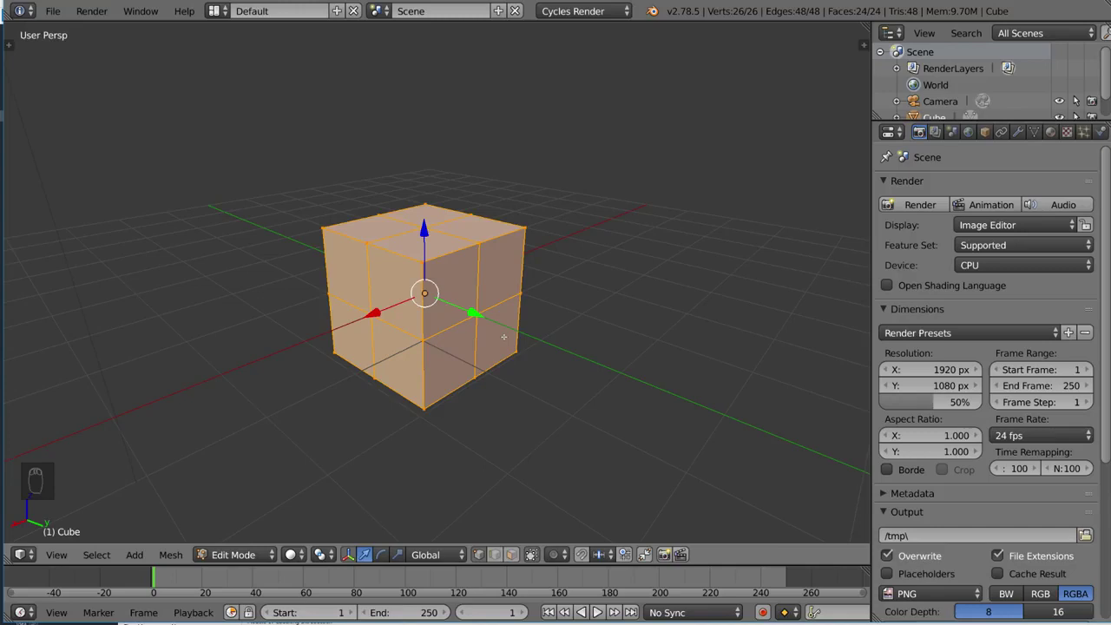
{"action": "middle_click_drag", "start_coordinate": [501, 335], "coordinate": [591, 320]}
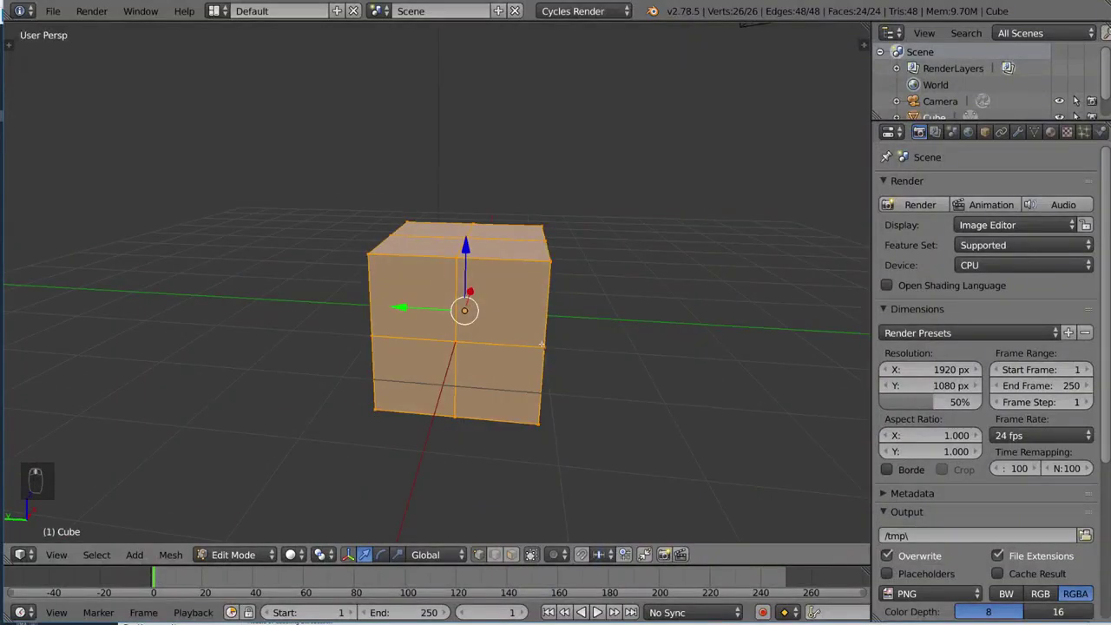
{"action": "right_click", "coordinate": [456, 327], "text": "alt"}
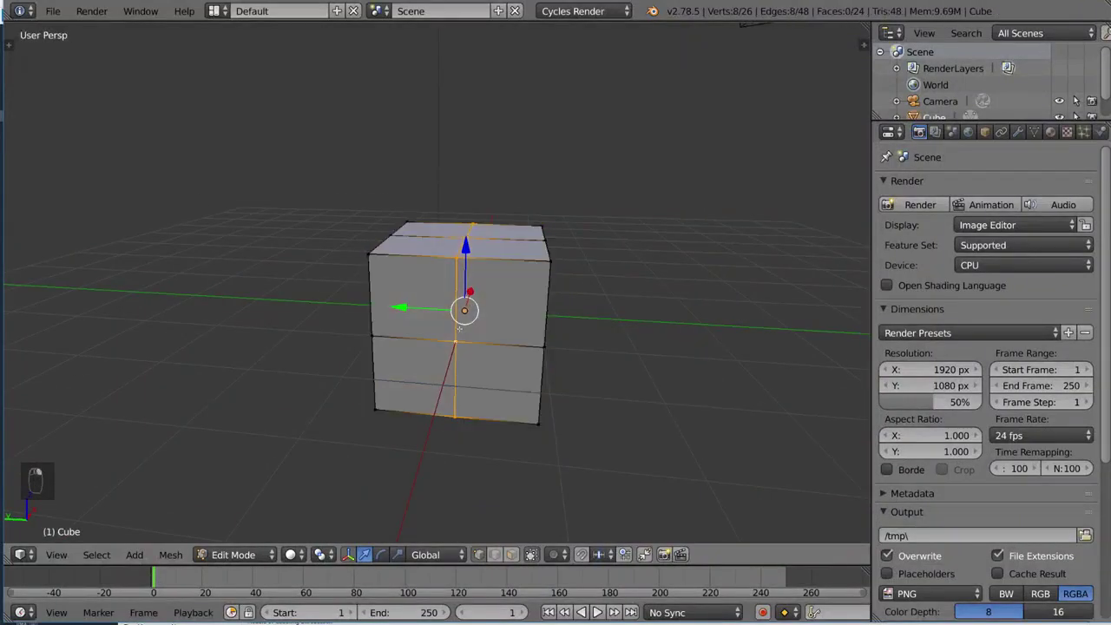
{"action": "middle_click_drag", "start_coordinate": [456, 327], "coordinate": [460, 351]}
Step: Switch to wireframe display and try selecting the horizontal middle loop, then a front vertical loop
{"action": "key", "text": "z"}
{"action": "right_click", "coordinate": [460, 348], "text": "alt"}
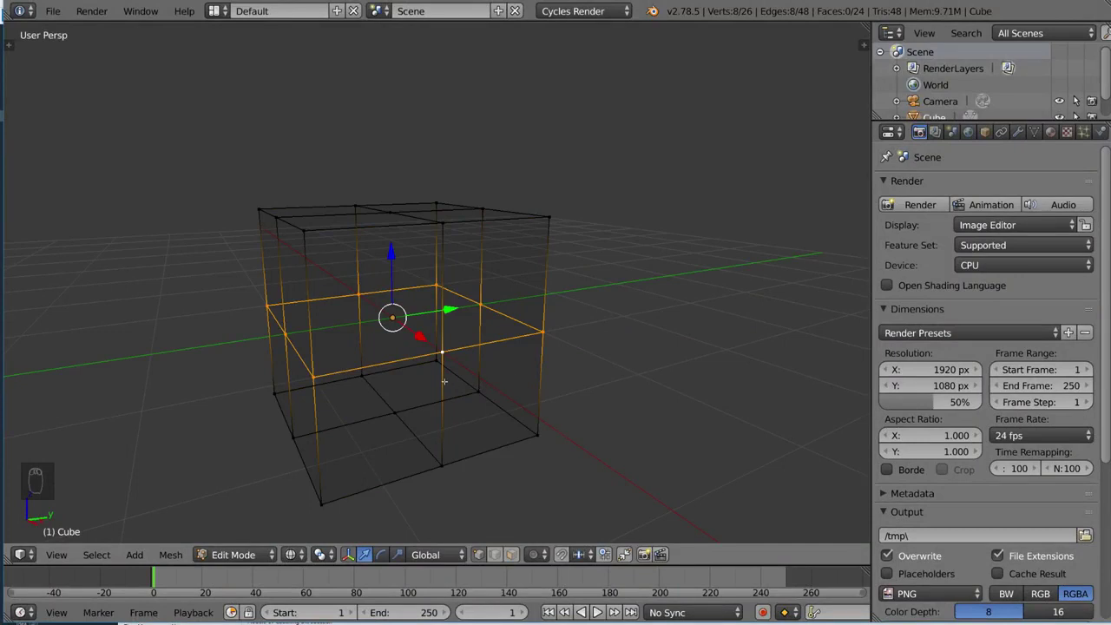
{"action": "right_click", "coordinate": [444, 381], "text": "alt"}
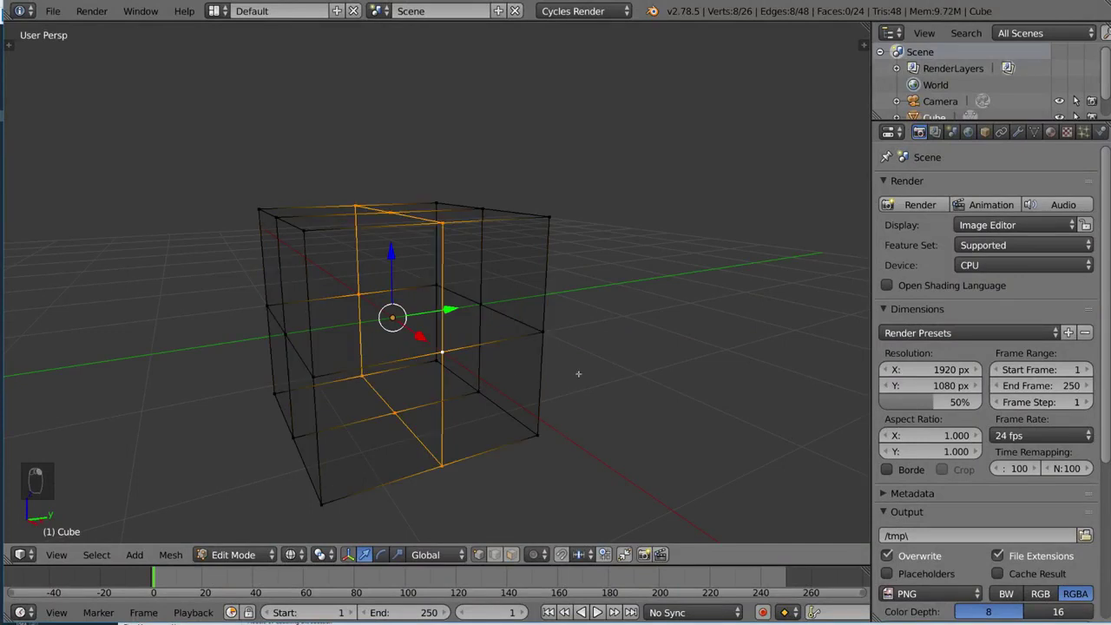
{"action": "scroll", "coordinate": [353, 420], "scroll_direction": "down", "scroll_amount": 3}
{"action": "scroll", "coordinate": [417, 382], "scroll_direction": "up", "scroll_amount": 3}
{"action": "middle_click_drag", "start_coordinate": [416, 382], "coordinate": [491, 323]}
{"action": "scroll", "coordinate": [550, 347], "scroll_direction": "up", "scroll_amount": 1}
Step: Try more loop selections from other angles, ending with the vertical middle loop selected
{"action": "right_click", "coordinate": [356, 349], "text": "alt"}
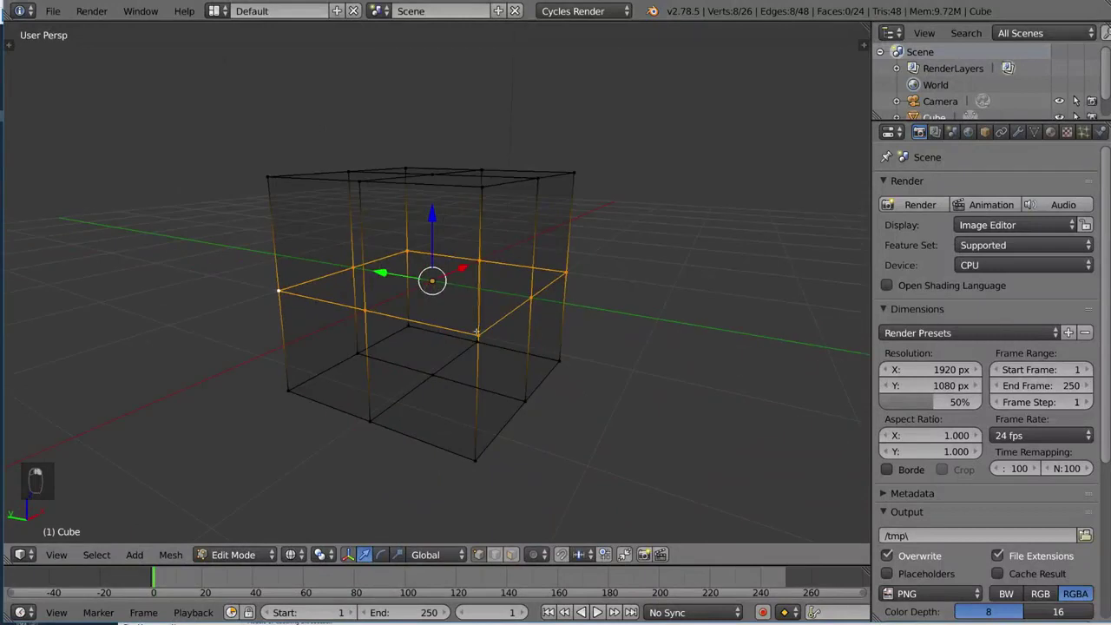
{"action": "right_click", "coordinate": [568, 321], "text": "alt"}
{"action": "middle_click_drag", "start_coordinate": [569, 321], "coordinate": [555, 329]}
{"action": "right_click", "coordinate": [556, 319]}
{"action": "right_click", "coordinate": [557, 319], "text": "shift"}
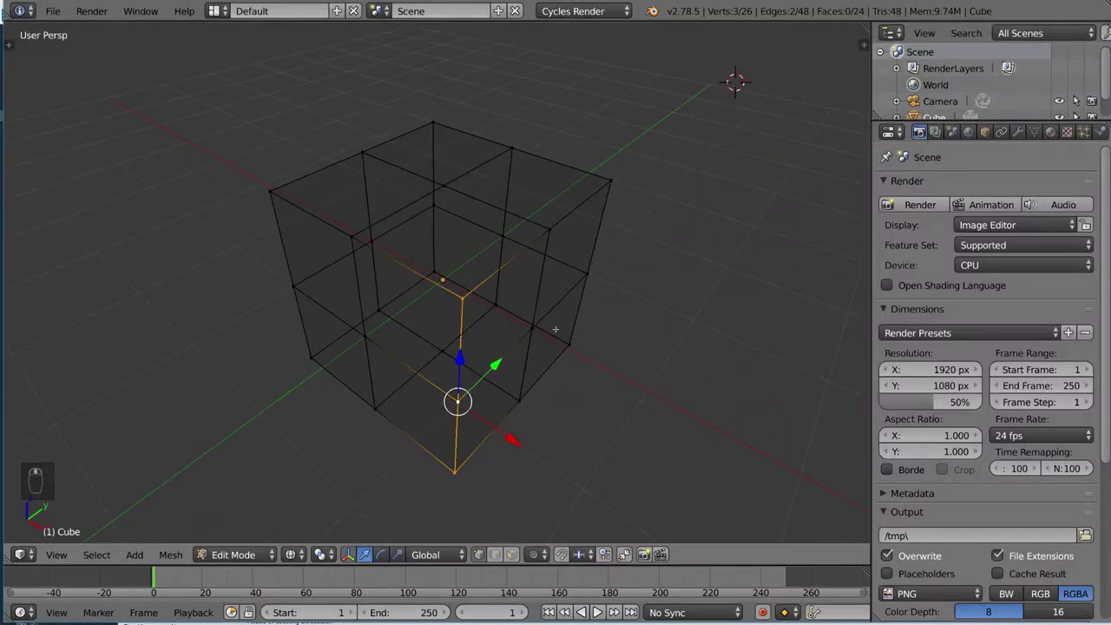
{"action": "middle_click_drag", "start_coordinate": [518, 280], "coordinate": [595, 291]}
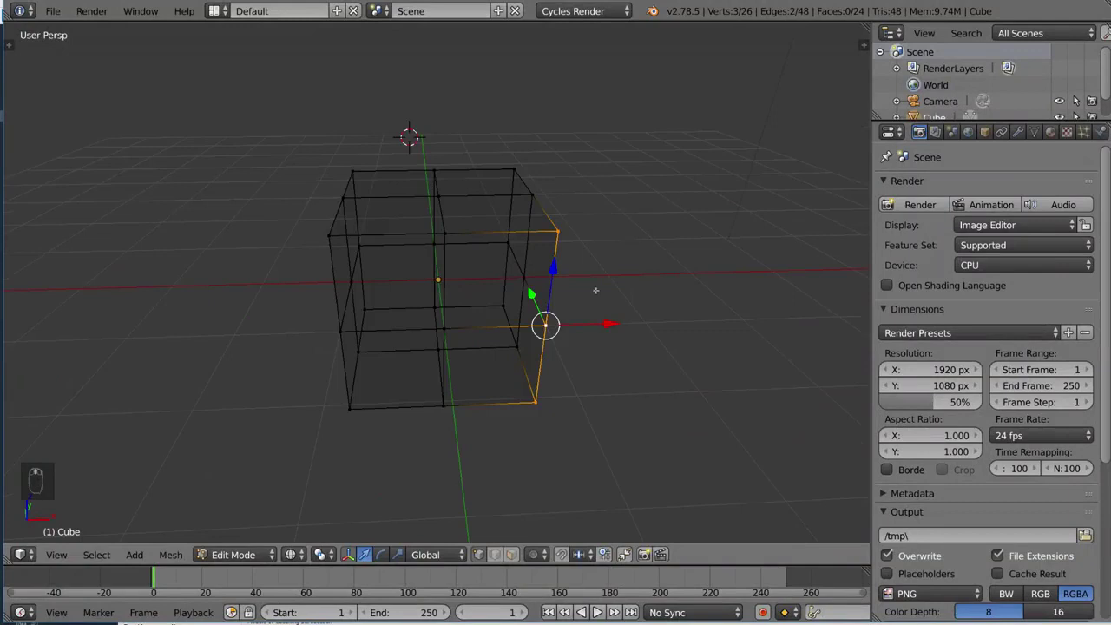
{"action": "right_click", "coordinate": [509, 200], "text": "alt"}
{"action": "middle_click_drag", "start_coordinate": [640, 237], "coordinate": [554, 251]}
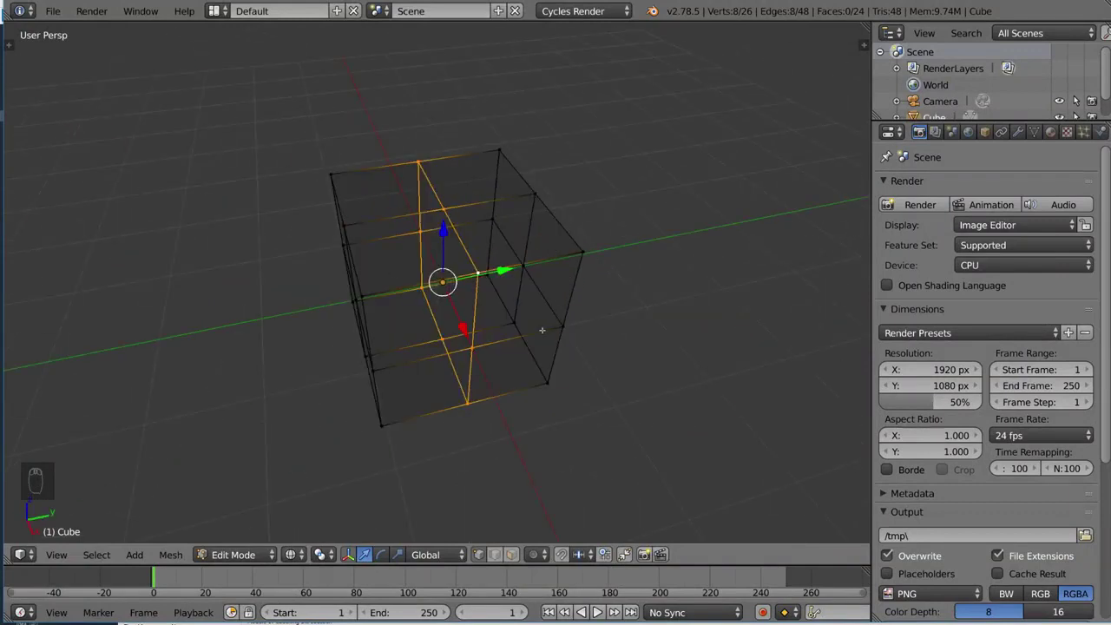
{"action": "mouse_move", "coordinate": [541, 322]}
{"action": "middle_mouse_down"}
{"action": "mouse_move", "coordinate": [549, 310]}
{"action": "mouse_move", "coordinate": [534, 313]}
{"action": "middle_mouse_up"}
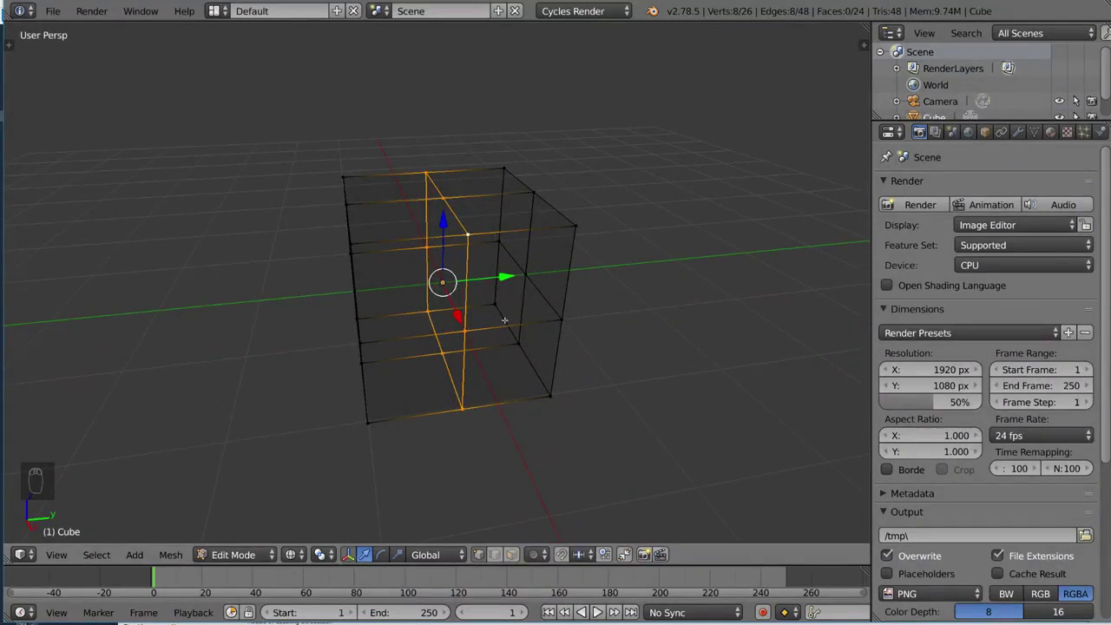
{"action": "mouse_move", "coordinate": [503, 320]}
{"action": "middle_mouse_down"}
{"action": "mouse_move", "coordinate": [526, 329]}
{"action": "mouse_move", "coordinate": [496, 333]}
{"action": "middle_mouse_up"}
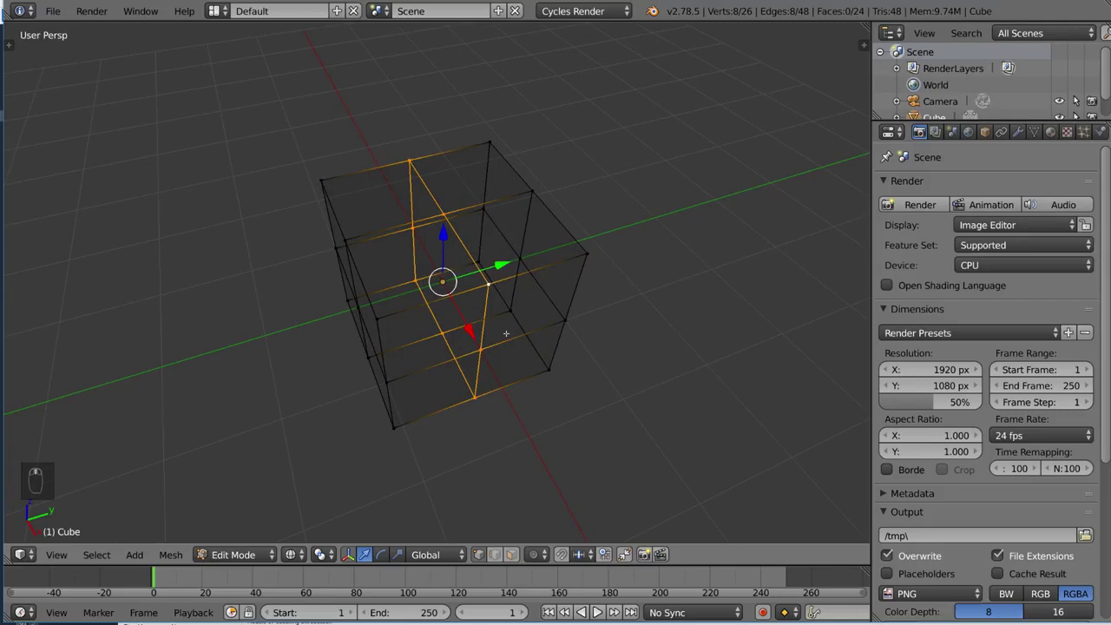
Step: Edge-slide the selected vertical loop off-centre toward one side of the cube
{"action": "key", "text": "g"}
{"action": "key", "text": "g"}
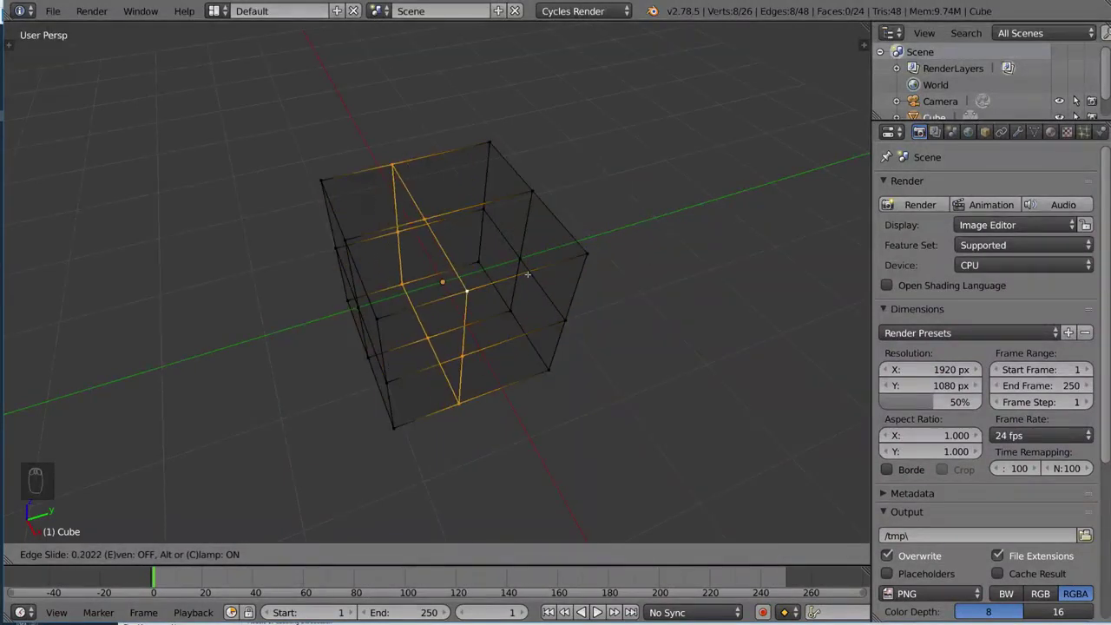
{"action": "left_click", "coordinate": [689, 331]}
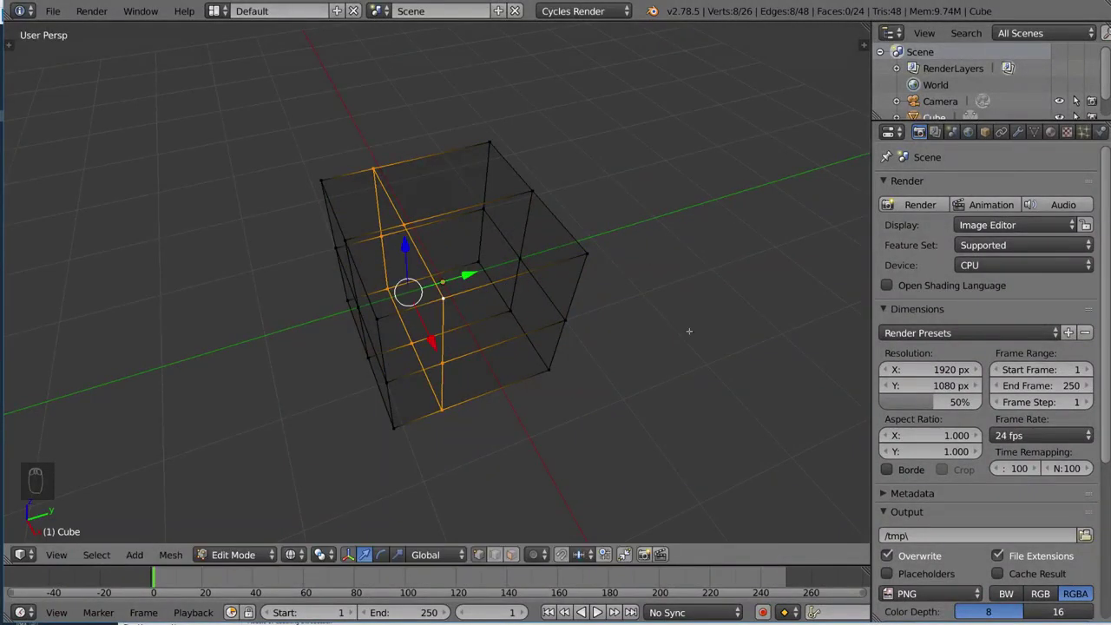
{"action": "middle_click_drag", "start_coordinate": [689, 331], "coordinate": [613, 264]}
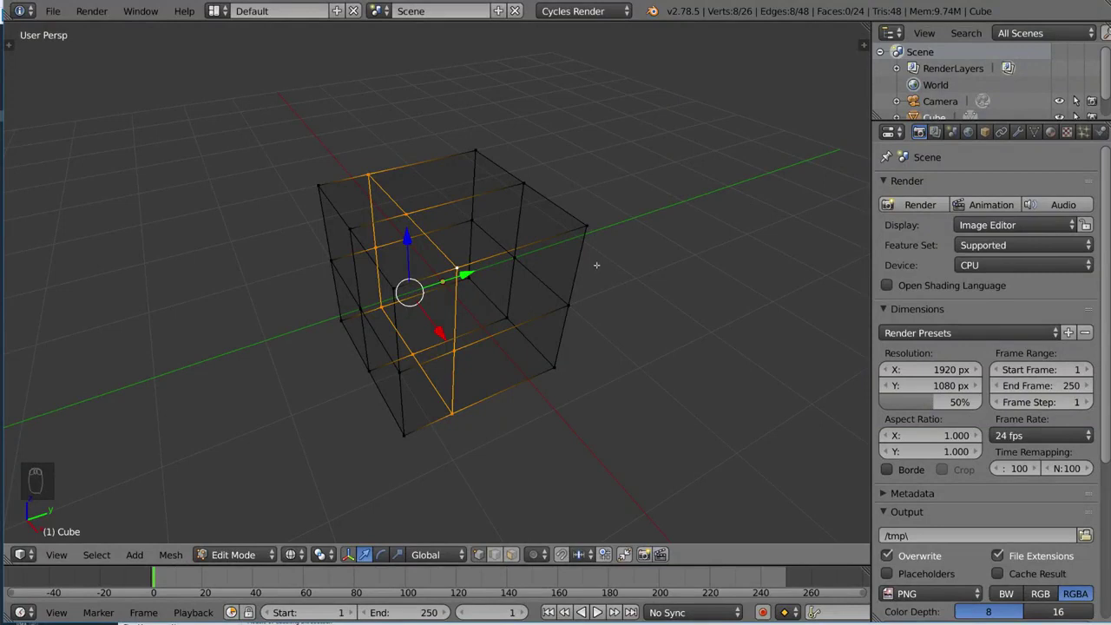
{"action": "key", "text": "g"}
{"action": "key", "text": "g"}
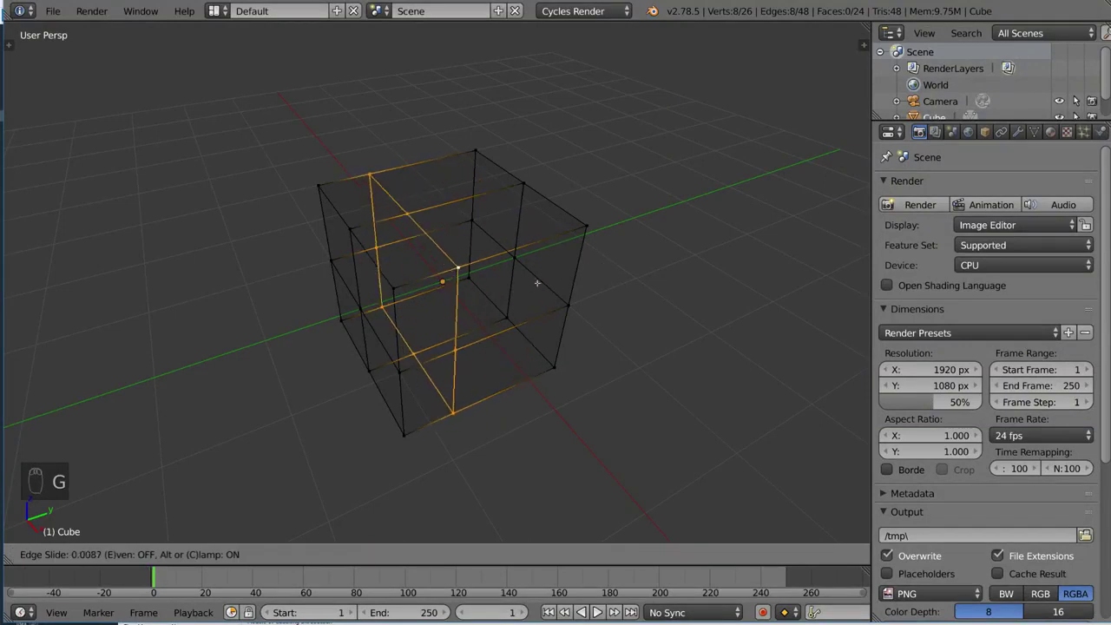
Step: Confirm the second slide, then re-enter Edit Mode and select single edges on the cube
{"action": "left_click", "coordinate": [391, 326]}
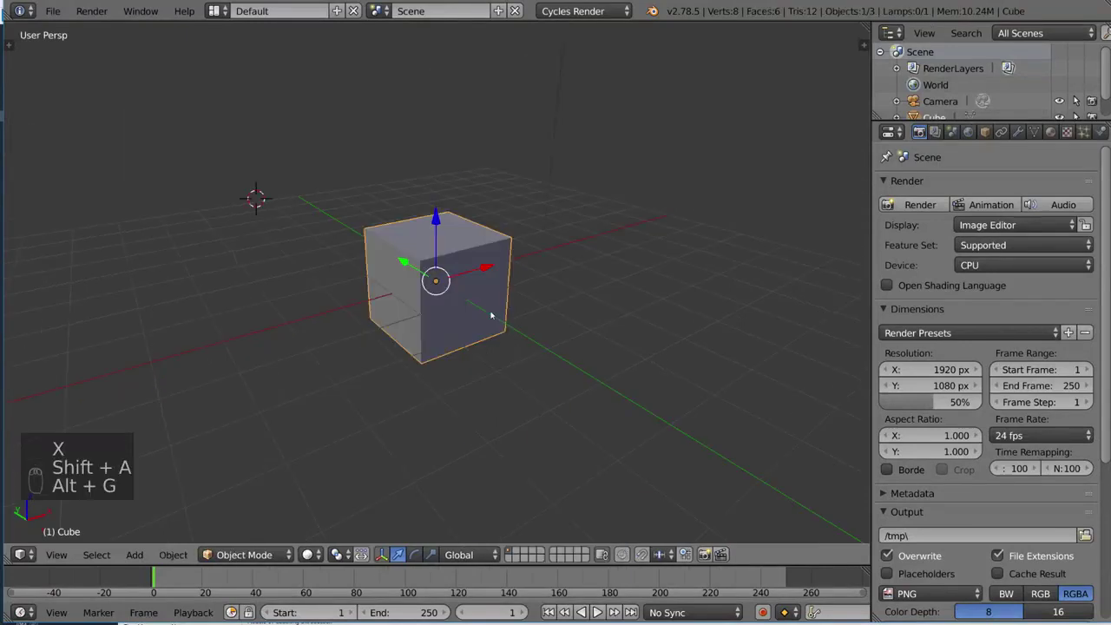
{"action": "scroll", "coordinate": [500, 312], "scroll_direction": "up", "scroll_amount": 2}
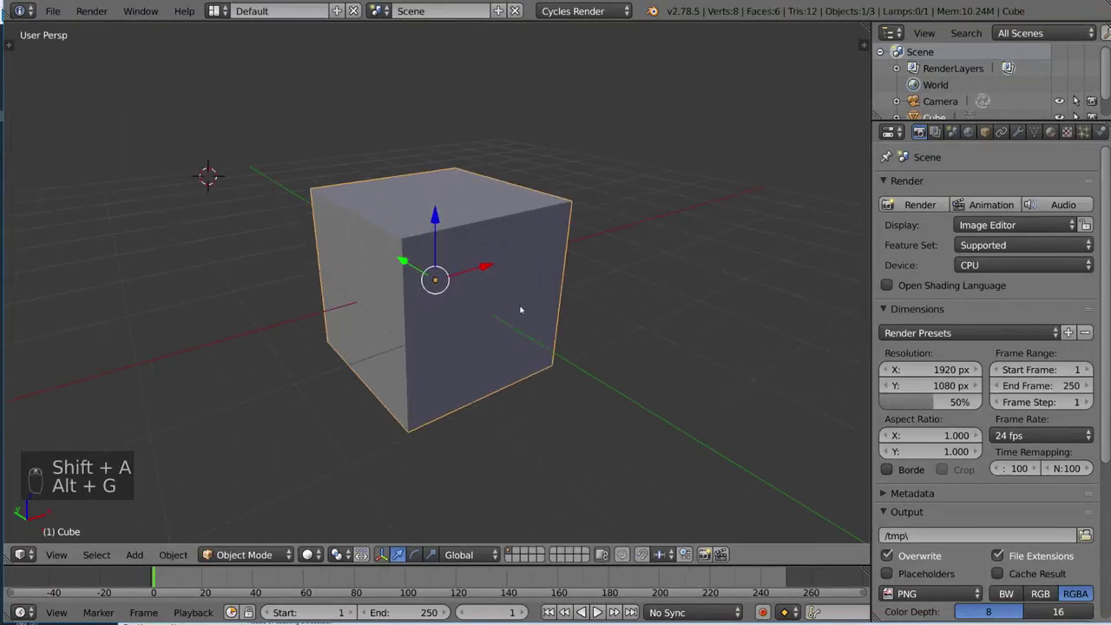
{"action": "key", "text": "Tab"}
{"action": "middle_click_drag", "start_coordinate": [590, 307], "coordinate": [674, 316]}
{"action": "right_click", "coordinate": [561, 262]}
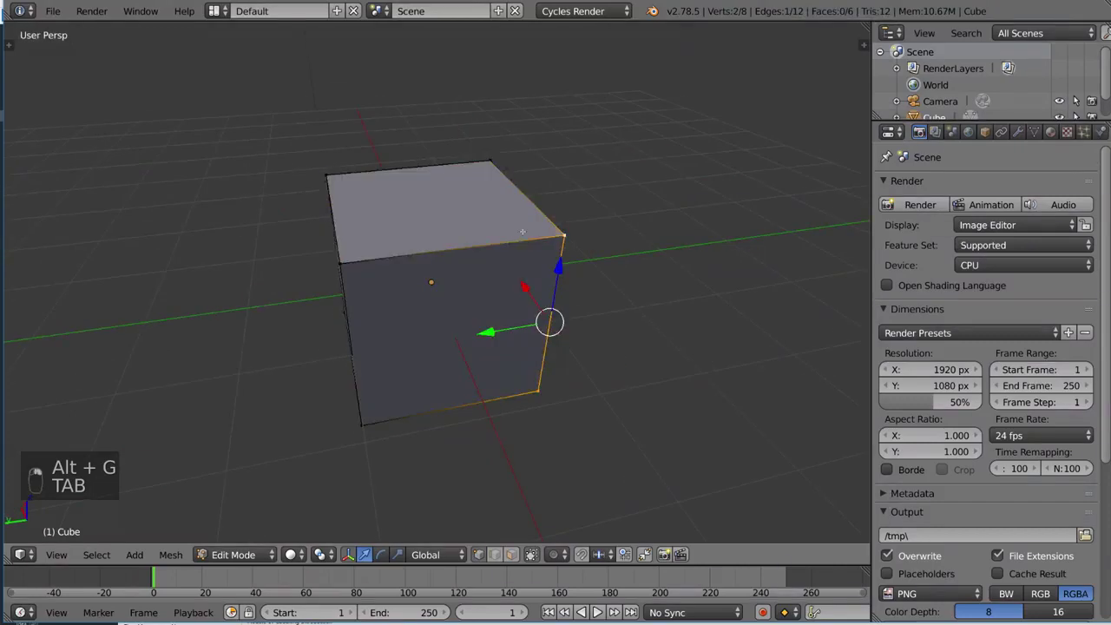
{"action": "middle_click_drag", "start_coordinate": [561, 262], "coordinate": [487, 287]}
{"action": "right_click", "coordinate": [373, 162]}
{"action": "mouse_move", "coordinate": [393, 309]}
{"action": "middle_mouse_down"}
{"action": "mouse_move", "coordinate": [454, 283]}
{"action": "mouse_move", "coordinate": [405, 305]}
{"action": "mouse_move", "coordinate": [442, 283]}
{"action": "mouse_move", "coordinate": [467, 304]}
{"action": "mouse_move", "coordinate": [591, 292]}
{"action": "mouse_move", "coordinate": [483, 313]}
{"action": "mouse_move", "coordinate": [17, 241]}
{"action": "mouse_move", "coordinate": [144, 211]}
{"action": "mouse_move", "coordinate": [607, 250]}
{"action": "mouse_move", "coordinate": [497, 280]}
{"action": "mouse_move", "coordinate": [335, 255]}
{"action": "middle_mouse_up"}
{"action": "scroll", "coordinate": [467, 304], "scroll_direction": "down", "scroll_amount": 3}
{"action": "scroll", "coordinate": [529, 296], "scroll_direction": "down", "scroll_amount": 3}
Step: Show the cube as a wireframe and deselect all edges
{"action": "key", "text": "z"}
{"action": "key", "text": "a"}
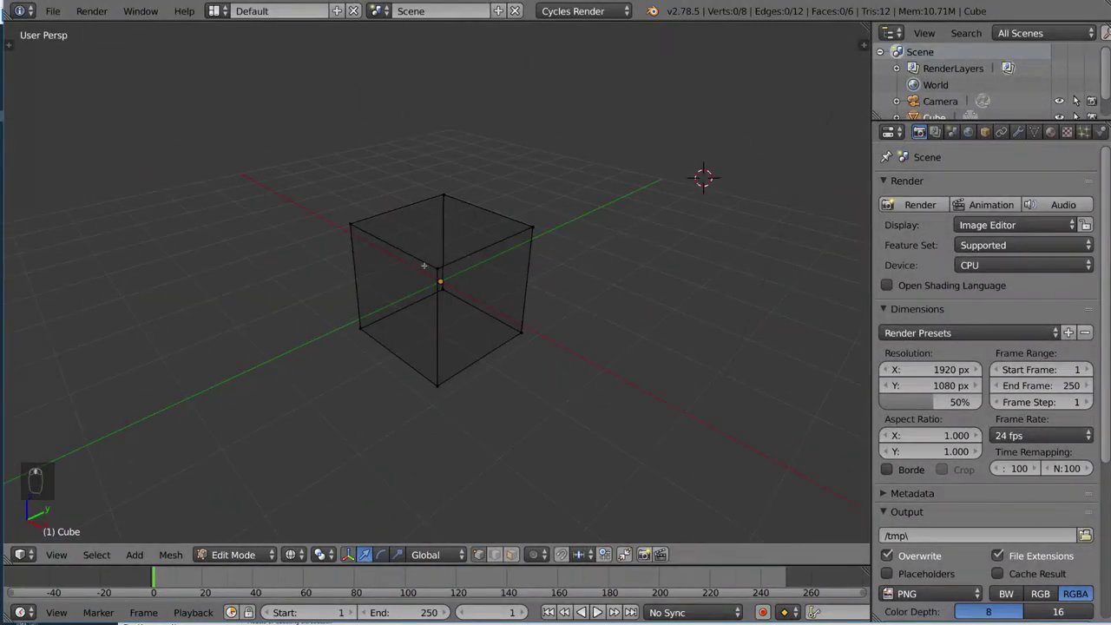
{"action": "middle_click_drag", "start_coordinate": [503, 261], "coordinate": [485, 261]}
{"action": "scroll", "coordinate": [483, 261], "scroll_direction": "up", "scroll_amount": 3}
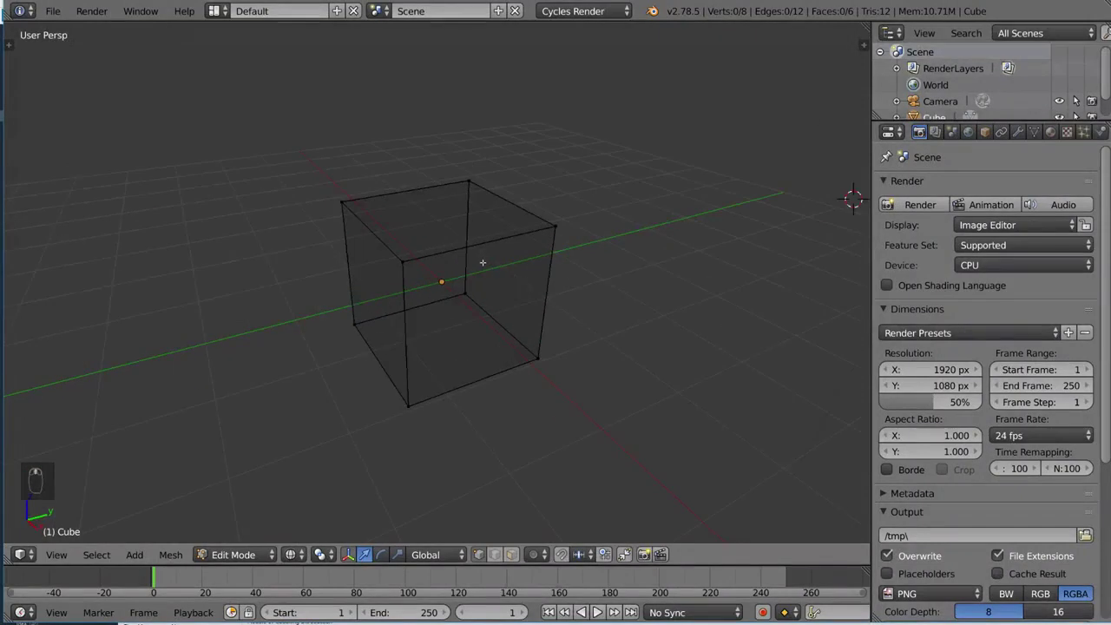
{"action": "scroll", "coordinate": [481, 262], "scroll_direction": "down", "scroll_amount": 2}
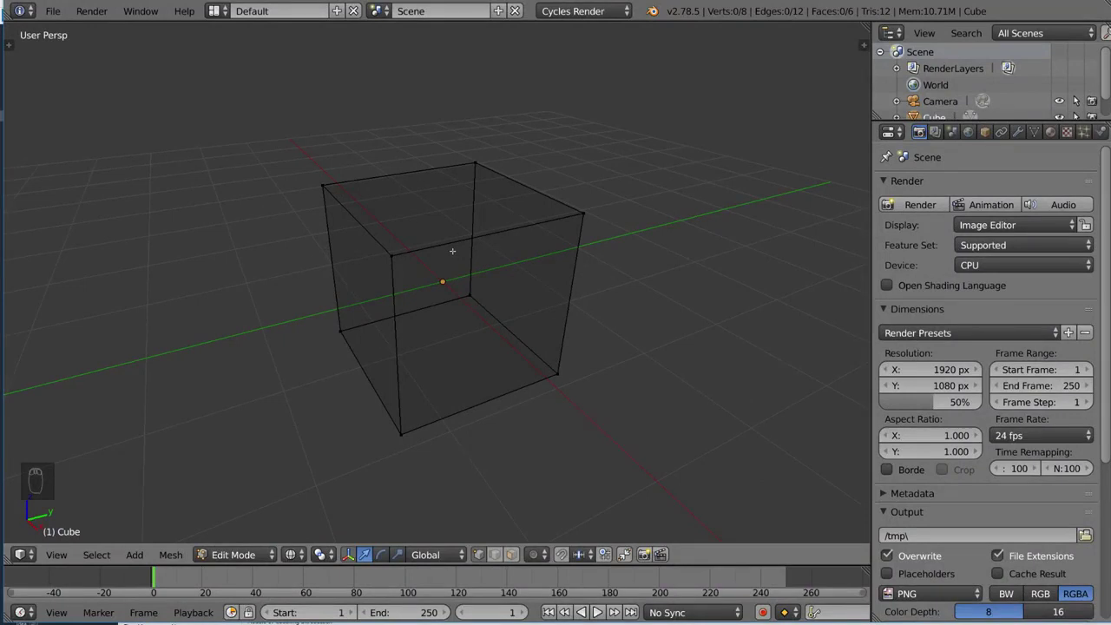
Step: Loop-cut one vertical edge loop into the cube with Ctrl+R, sliding it slightly off-centre
{"action": "key", "text": "ctrl+r"}
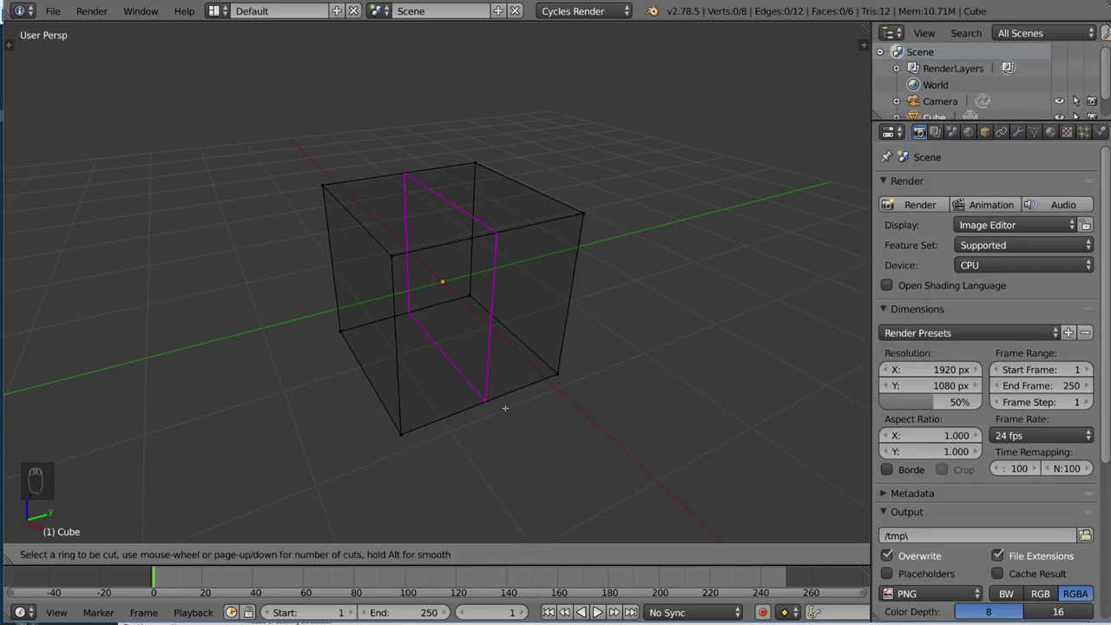
{"action": "left_click", "coordinate": [506, 408]}
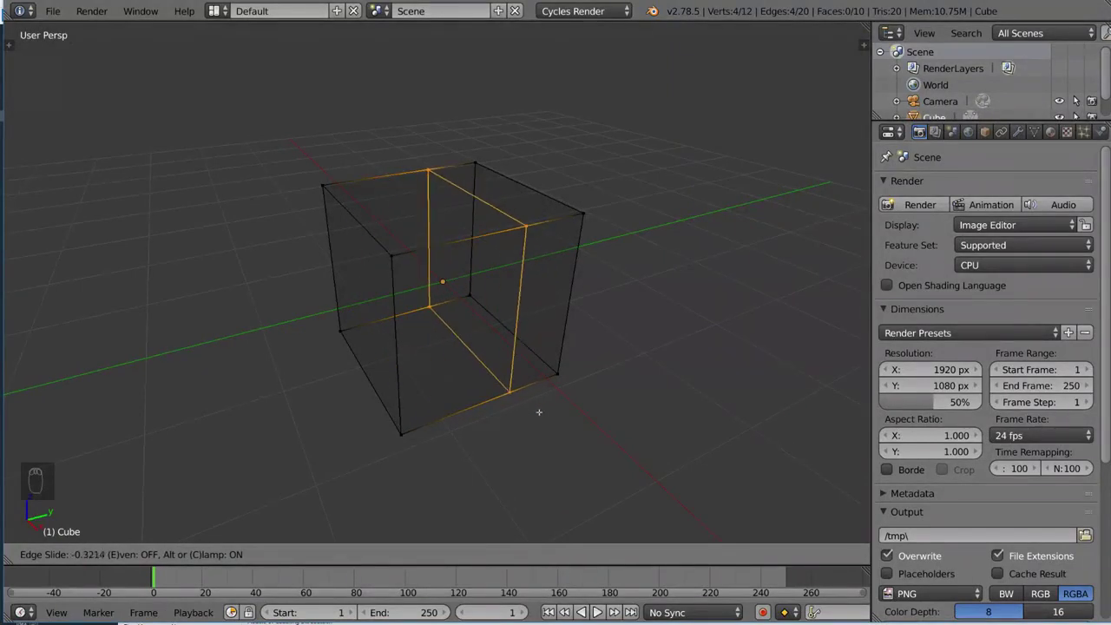
{"action": "left_click", "coordinate": [469, 417]}
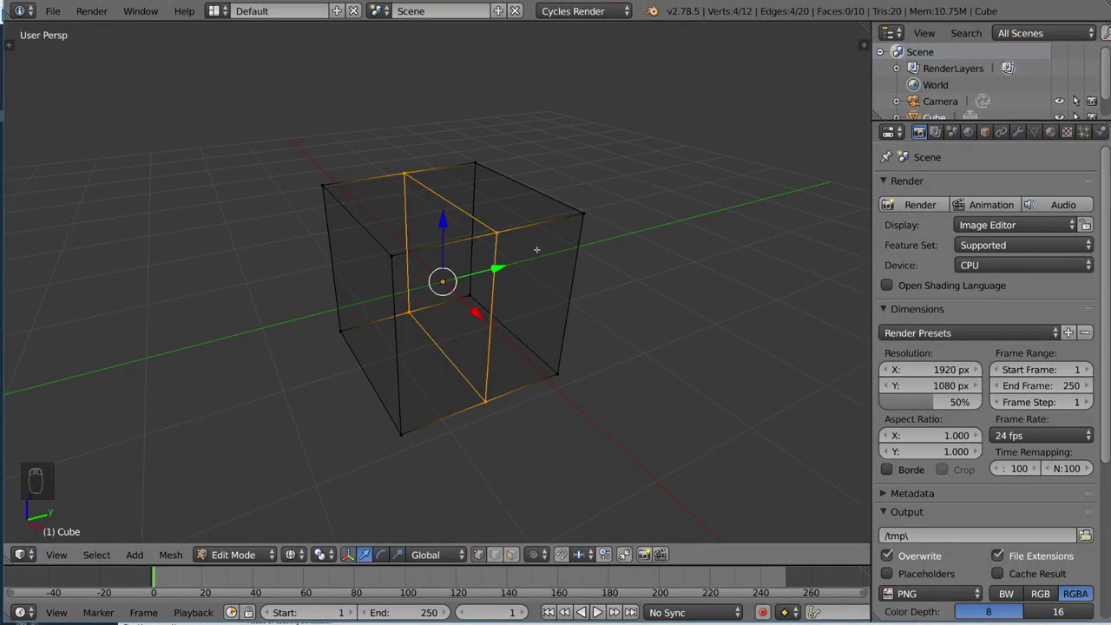
Step: Add four horizontal loop cuts, sliding two toward the top and two toward the bottom
{"action": "key", "text": "ctrl+r"}
{"action": "left_click", "coordinate": [577, 293]}
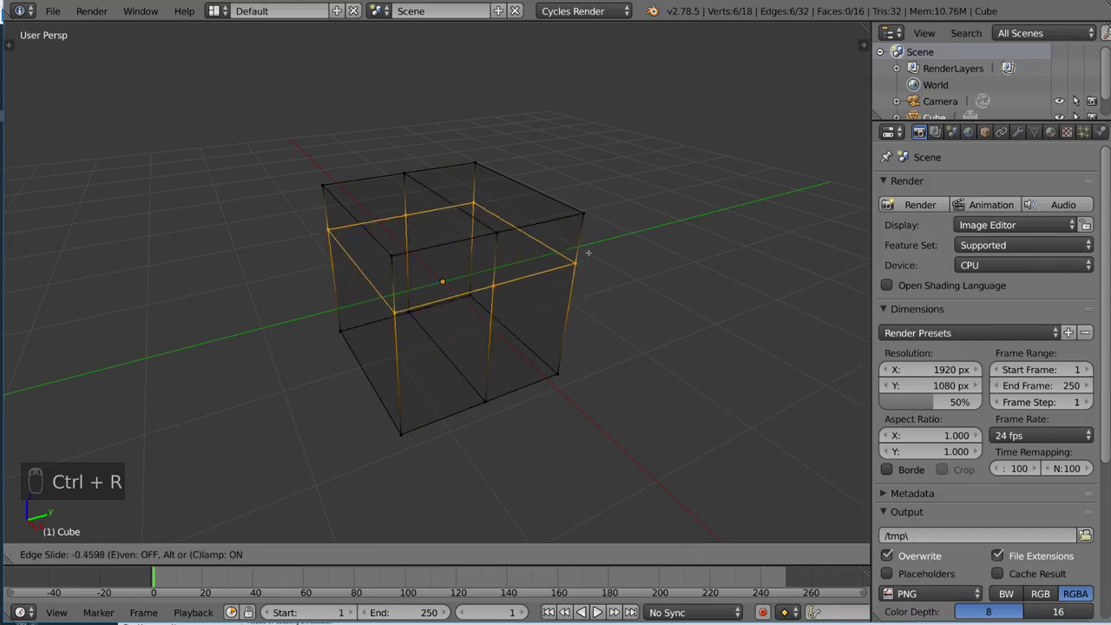
{"action": "left_click", "coordinate": [595, 227]}
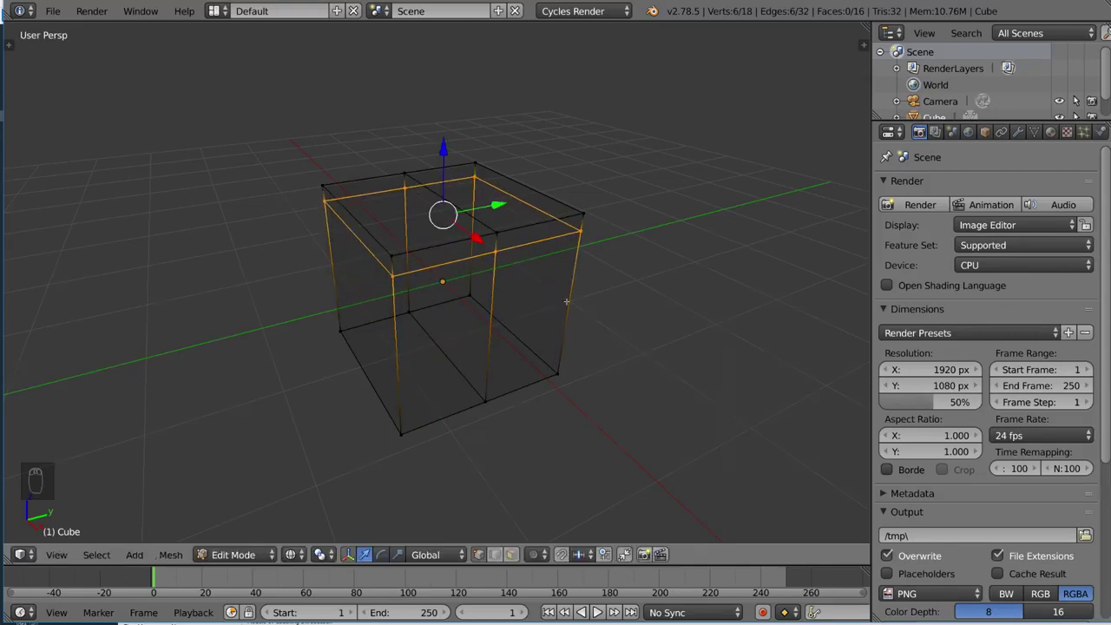
{"action": "key", "text": "ctrl+r"}
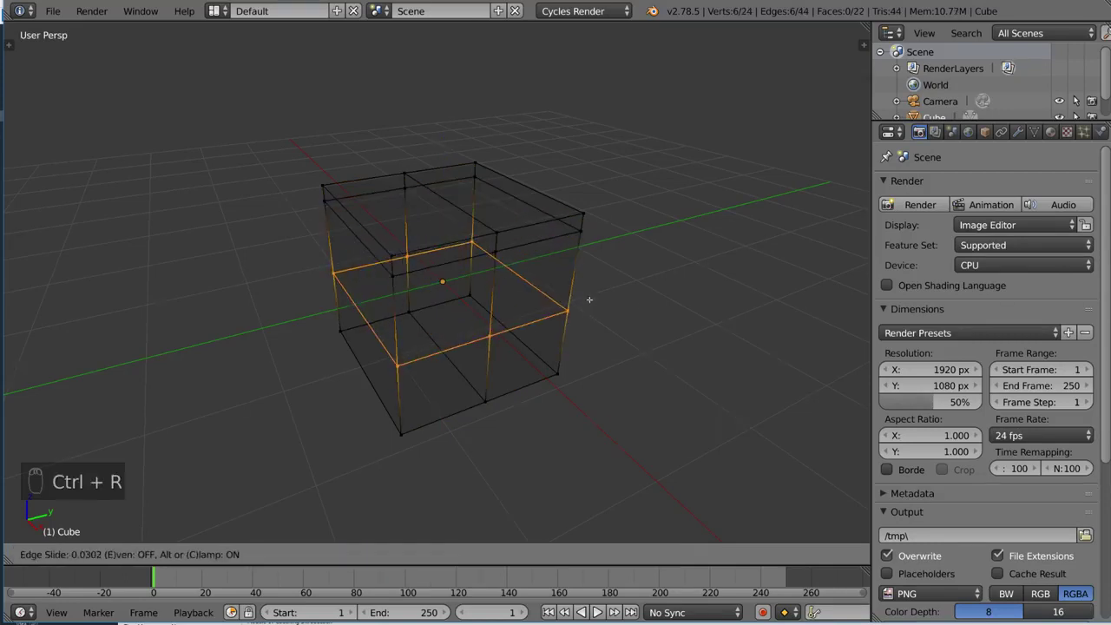
{"action": "left_click", "coordinate": [585, 303]}
{"action": "left_click", "coordinate": [585, 347]}
{"action": "key", "text": "ctrl+r"}
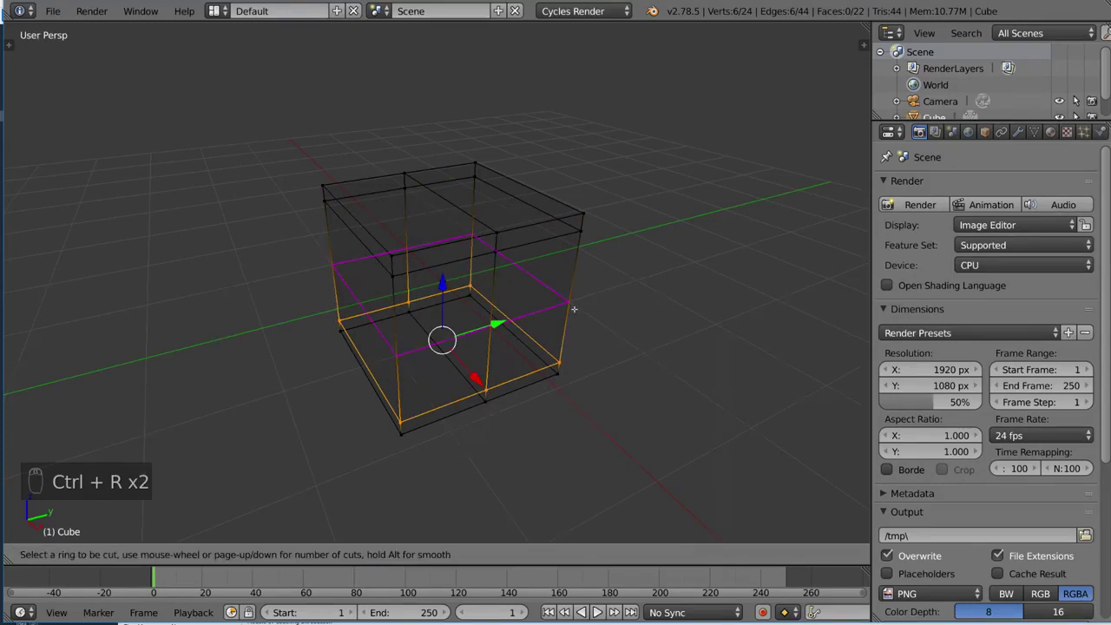
{"action": "left_click", "coordinate": [571, 313]}
{"action": "left_click", "coordinate": [584, 364]}
{"action": "key", "text": "ctrl+r"}
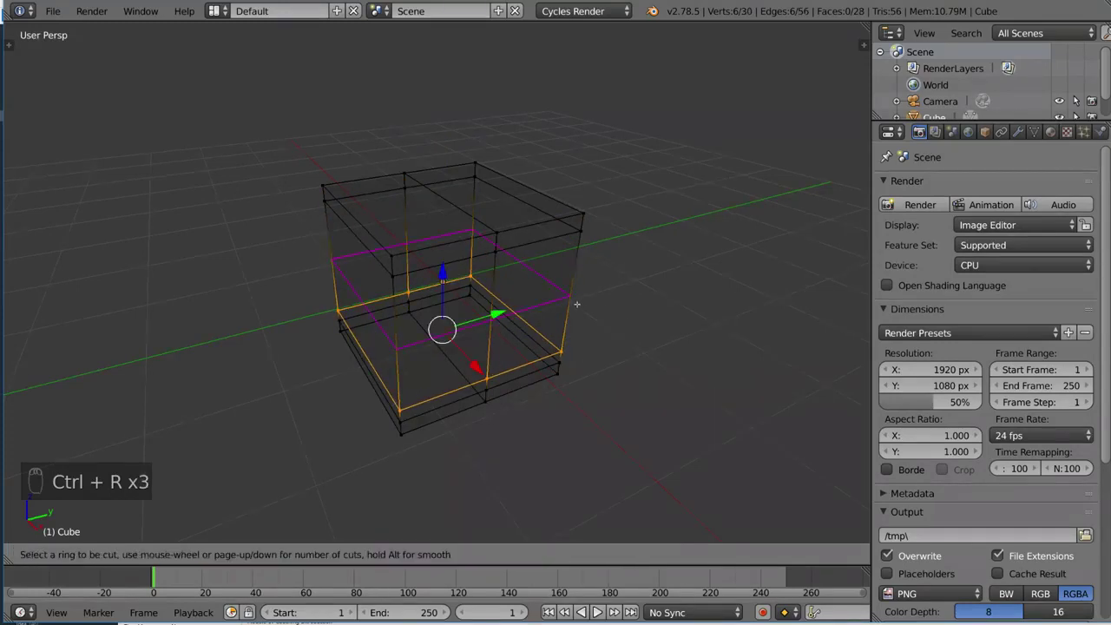
{"action": "left_click", "coordinate": [577, 301]}
{"action": "left_click", "coordinate": [593, 254]}
Step: Add a vertical loop cut and another loop near the cube's left side
{"action": "key", "text": "ctrl+r"}
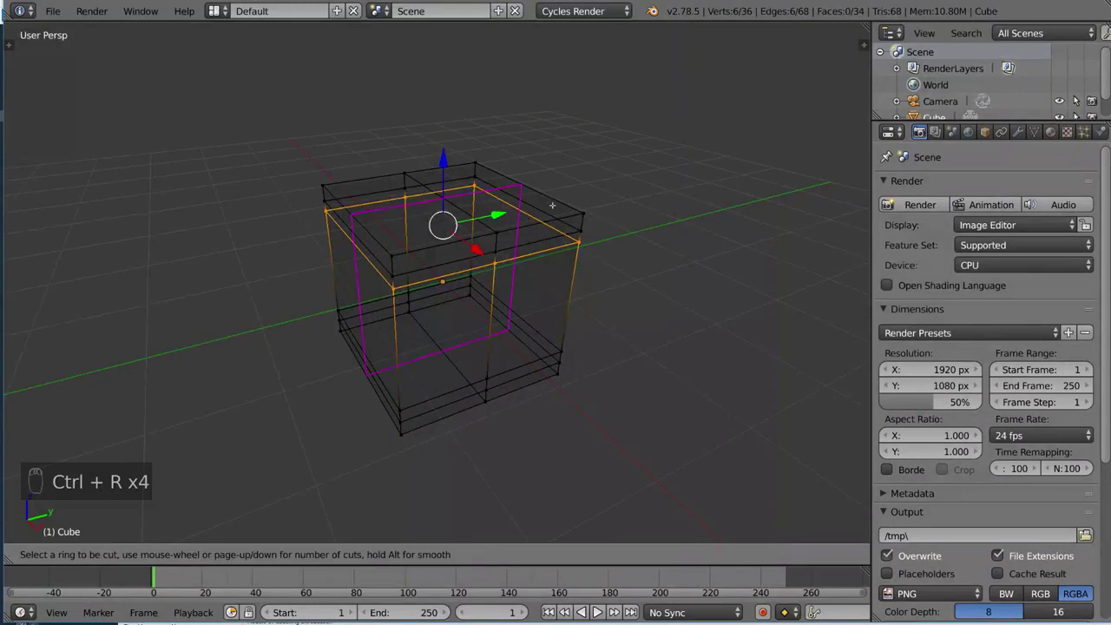
{"action": "left_click", "coordinate": [533, 227]}
{"action": "left_click", "coordinate": [527, 231]}
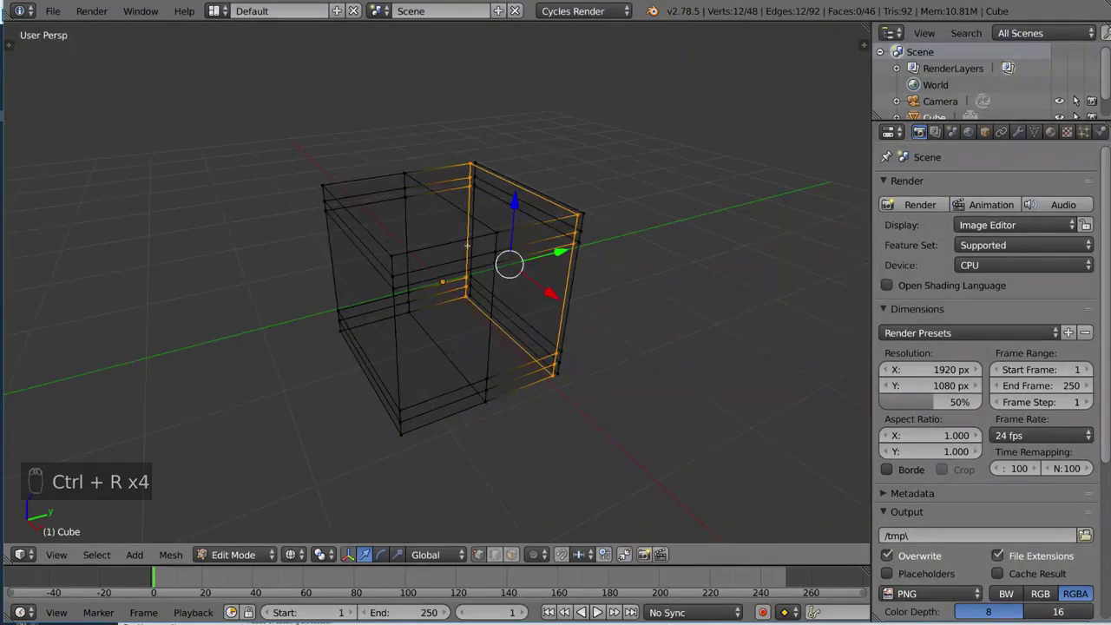
{"action": "key", "text": "ctrl+r"}
{"action": "left_click", "coordinate": [439, 247]}
{"action": "left_click", "coordinate": [527, 333]}
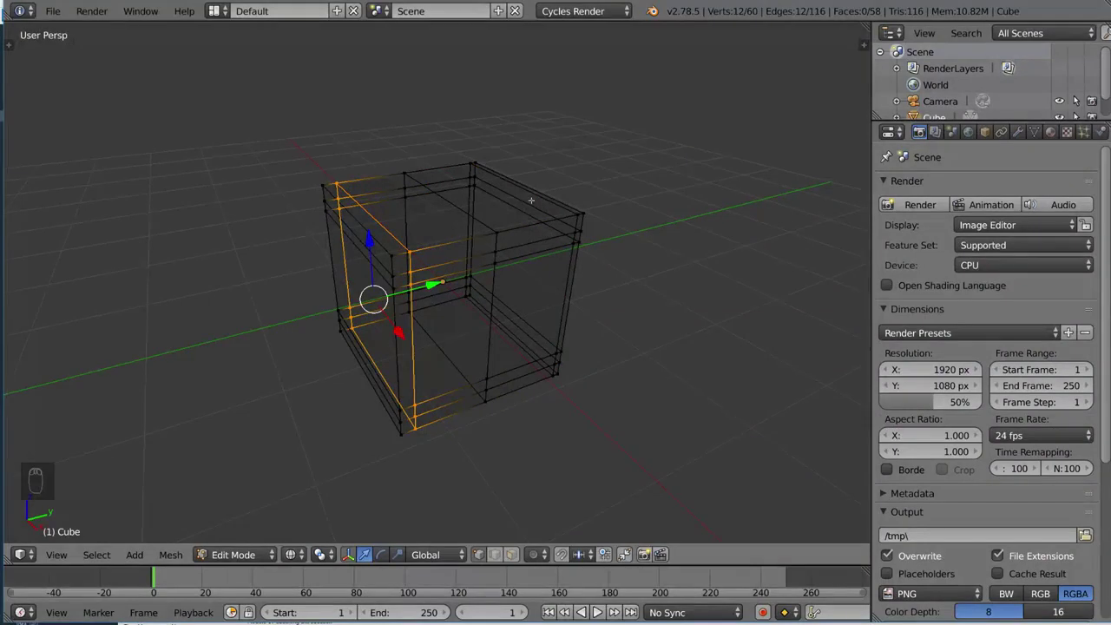
{"action": "middle_click_drag", "start_coordinate": [491, 271], "coordinate": [598, 274]}
Step: Add two more loop cuts from top and front views, the last slid down the cube
{"action": "key", "text": "ctrl+r"}
{"action": "left_click", "coordinate": [511, 276]}
{"action": "left_click", "coordinate": [528, 249]}
{"action": "middle_click_drag", "start_coordinate": [533, 233], "coordinate": [543, 263]}
{"action": "key", "text": "ctrl+r"}
{"action": "left_click", "coordinate": [545, 263]}
{"action": "left_click", "coordinate": [538, 304]}
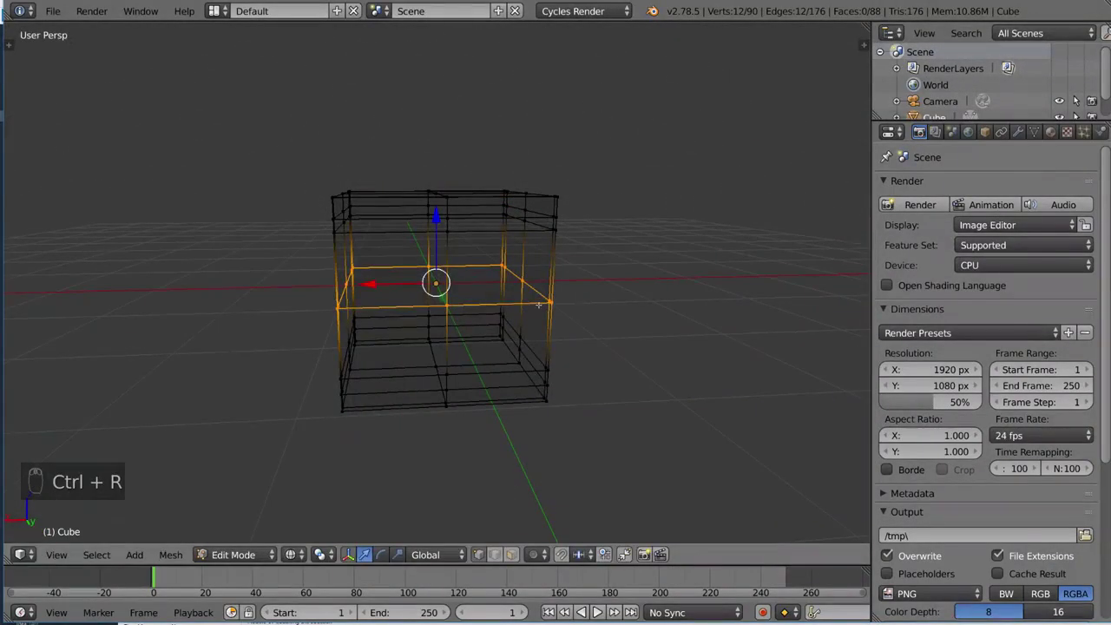